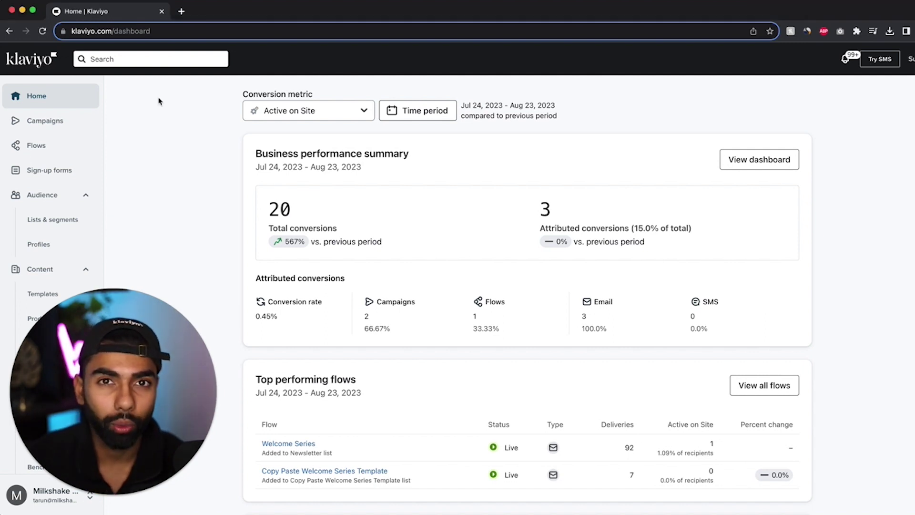
# Search for the test contact's email address and open their profile
pyautogui.click(123, 59)
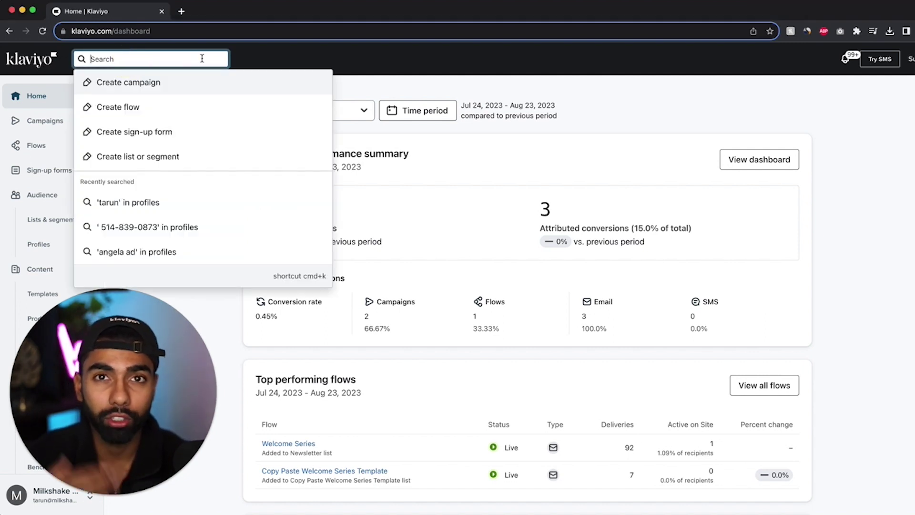
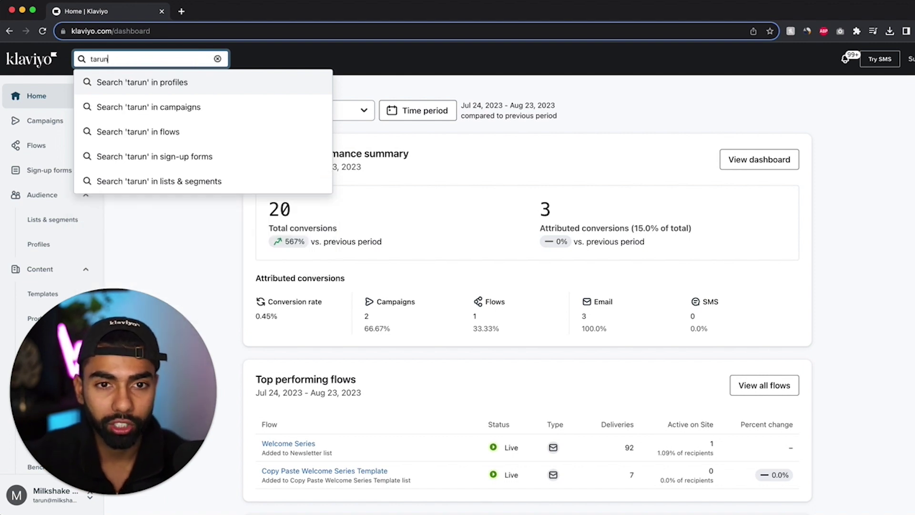
pyautogui.press('Return')
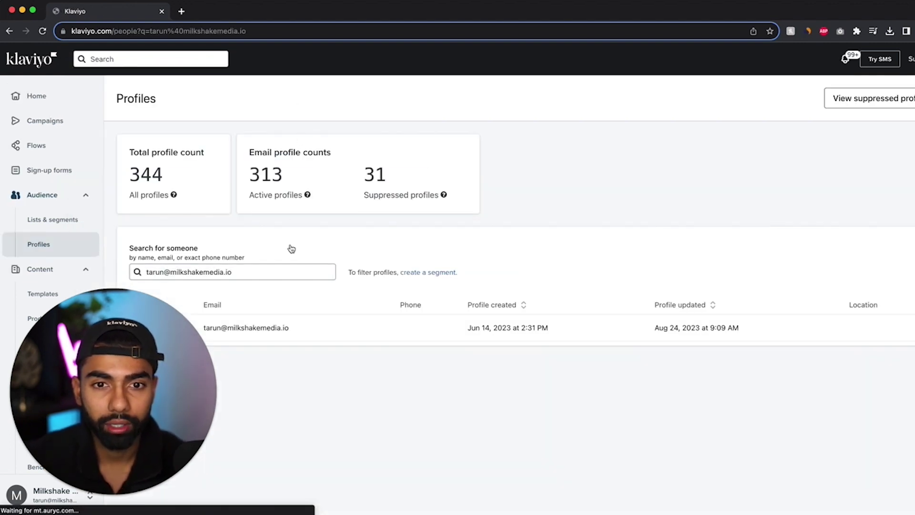
pyautogui.click(258, 327)
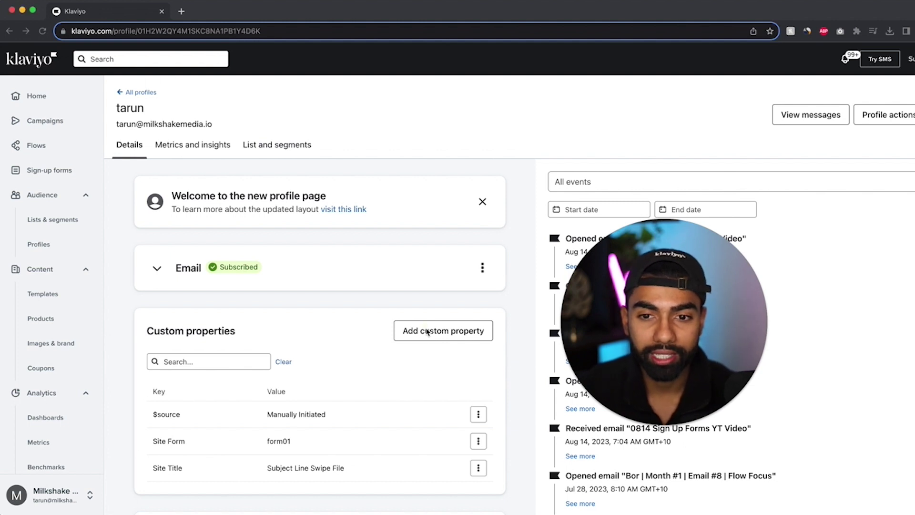
# Add the custom property 1st Purchase Date with value 01/01/2023 to the profile
pyautogui.click(434, 331)
pyautogui.click(374, 192)
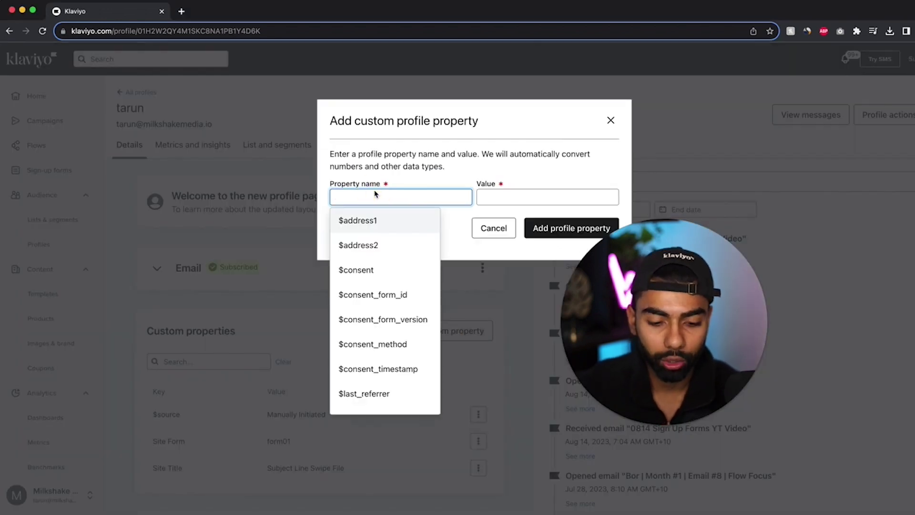
pyautogui.write('1st Purchase Date')
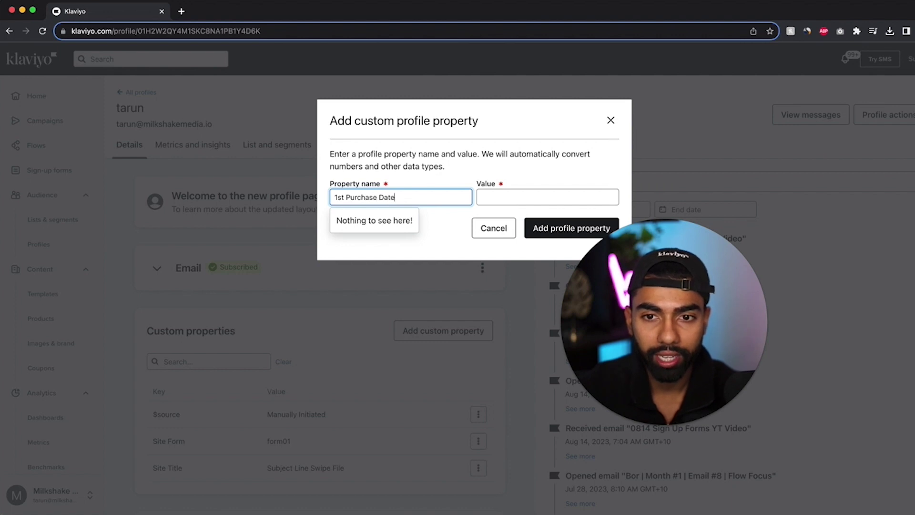
pyautogui.press('Tab')
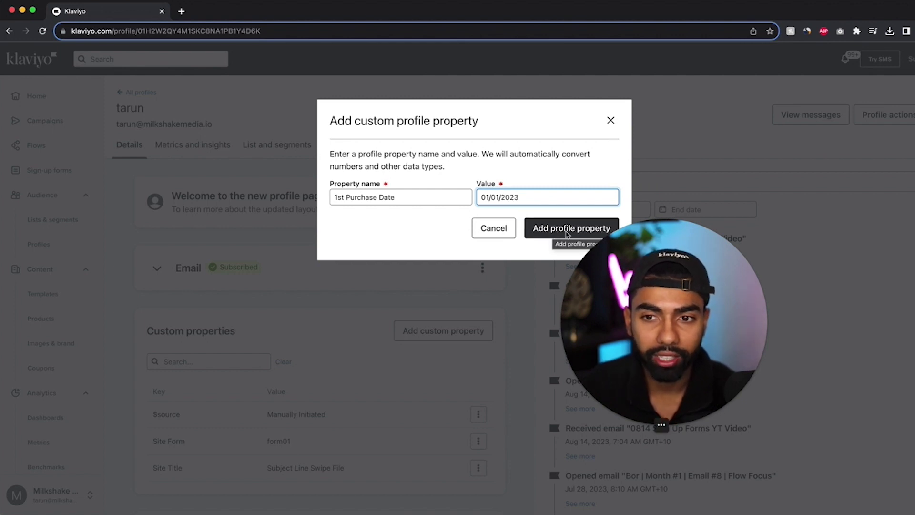
pyautogui.click(567, 230)
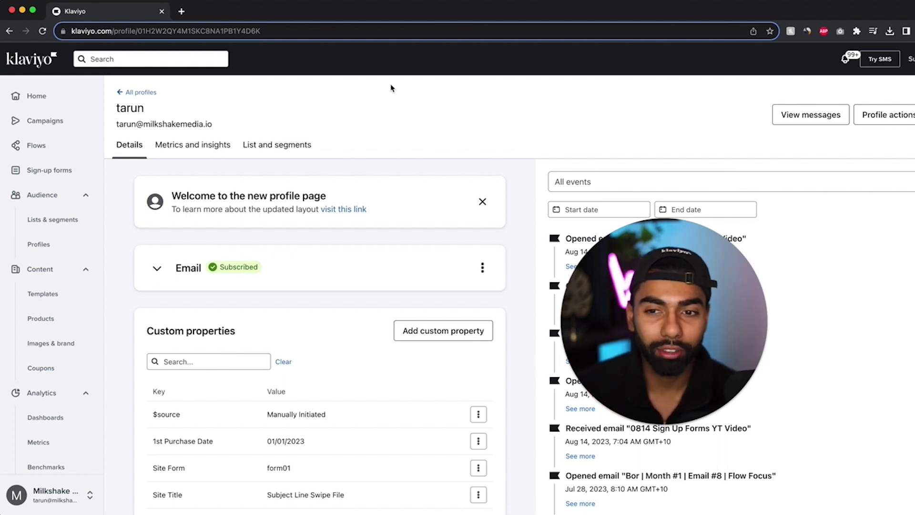
# Create a blank flow from scratch named '1st Purchase Property Flow'
pyautogui.click(58, 146)
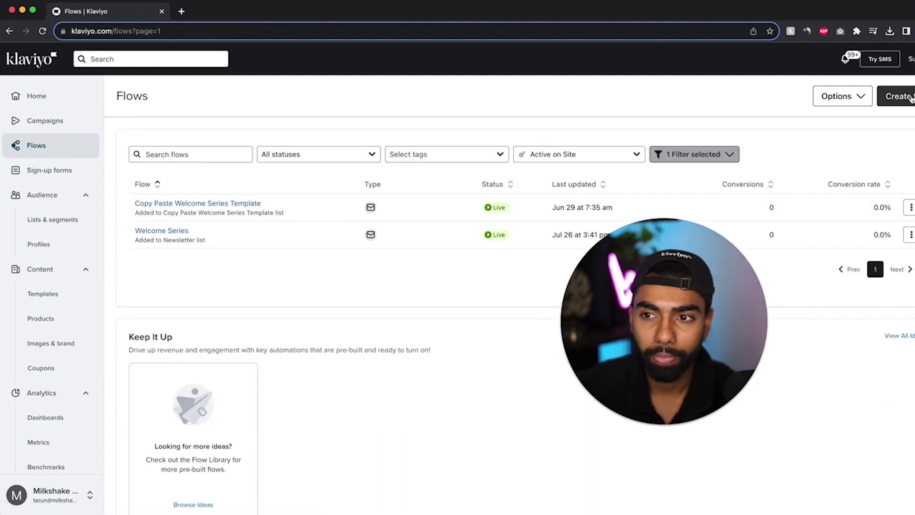
pyautogui.click(903, 97)
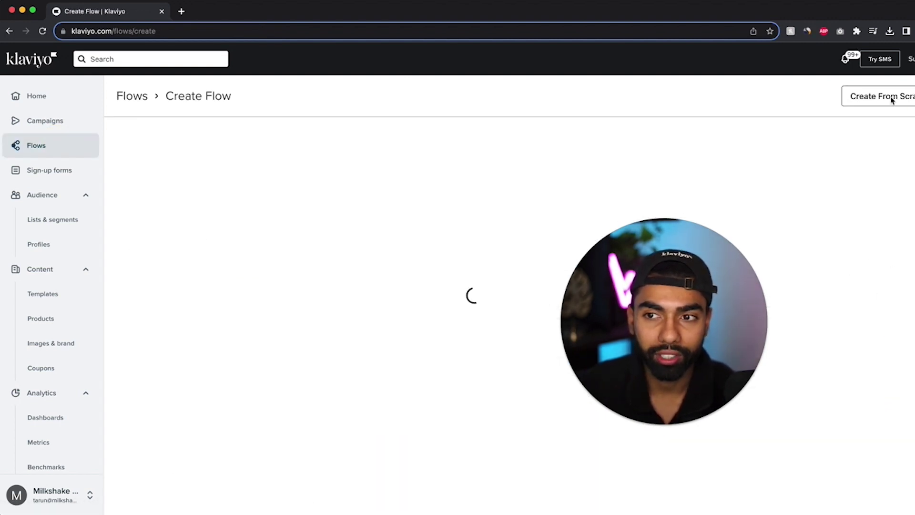
pyautogui.click(902, 96)
pyautogui.click(903, 100)
pyautogui.click(903, 99)
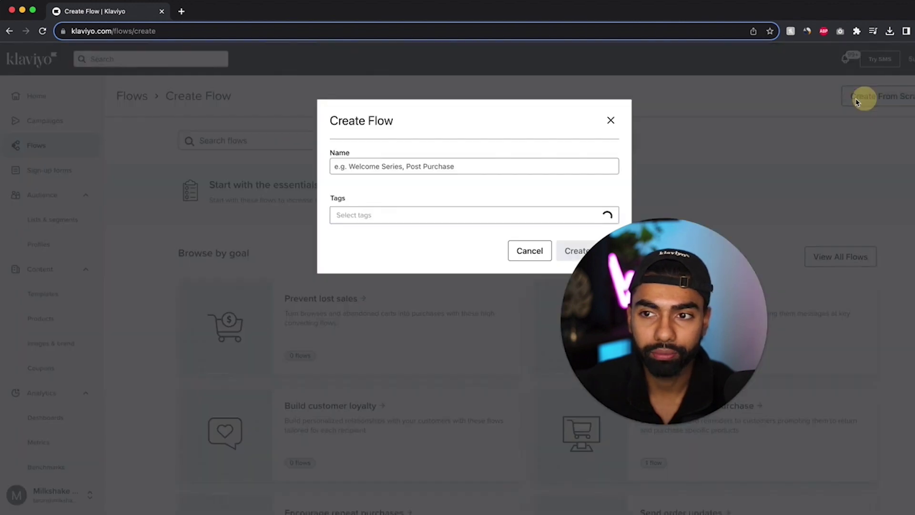
pyautogui.write('1st Purchase P')
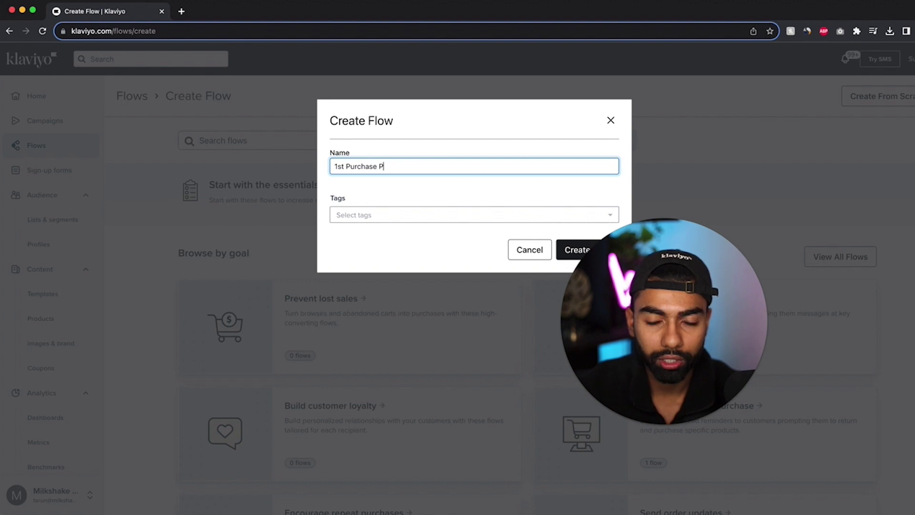
pyautogui.write('roperty Flow')
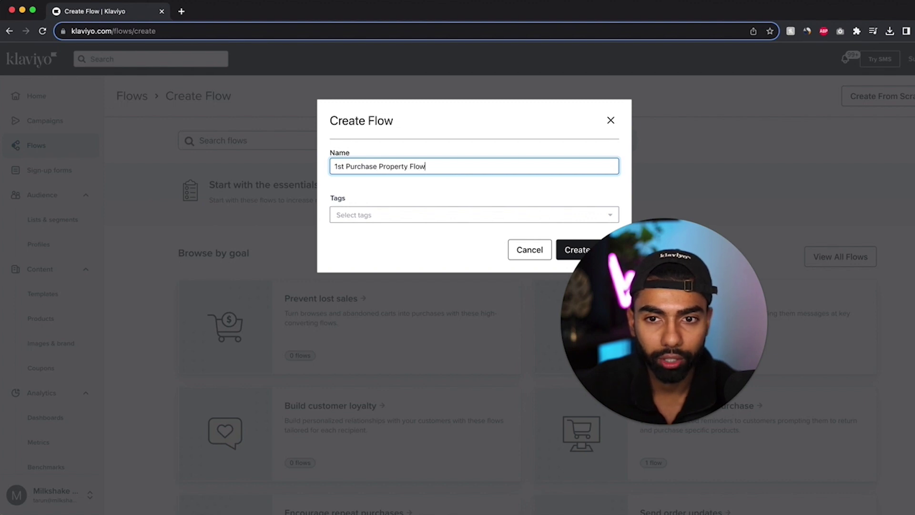
pyautogui.click(579, 249)
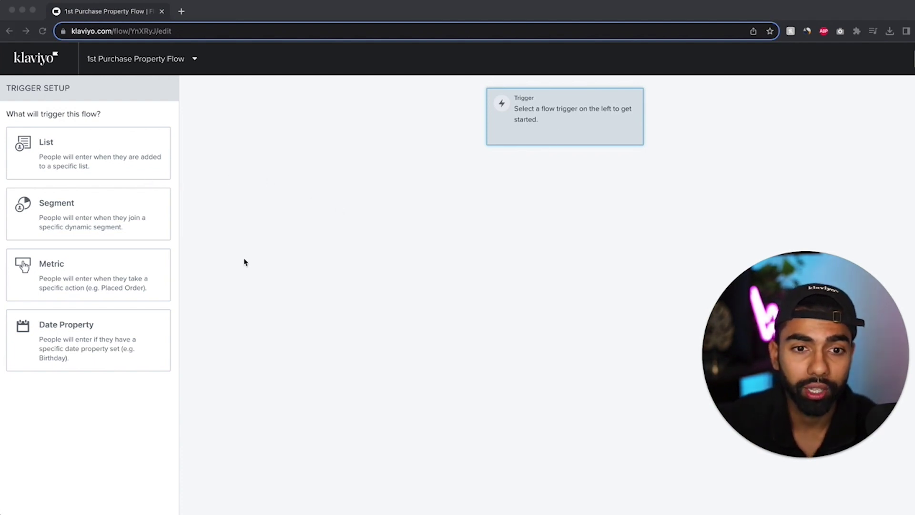
# Set the flow's trigger to the Placed Order metric
pyautogui.click(89, 286)
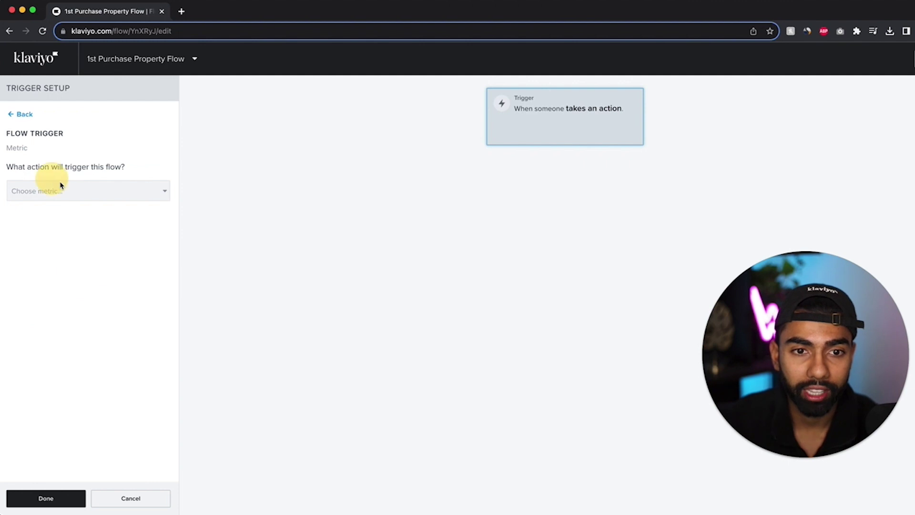
pyautogui.click(71, 191)
pyautogui.write('plac')
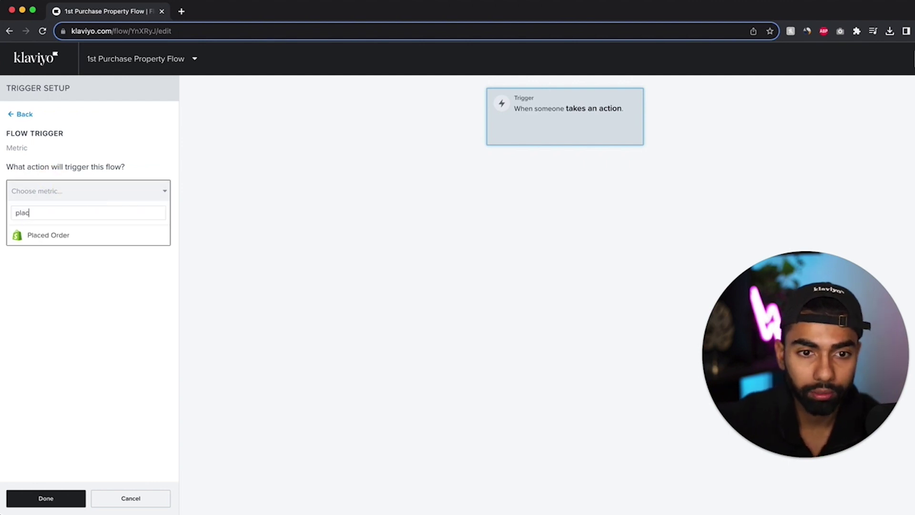
pyautogui.click(76, 235)
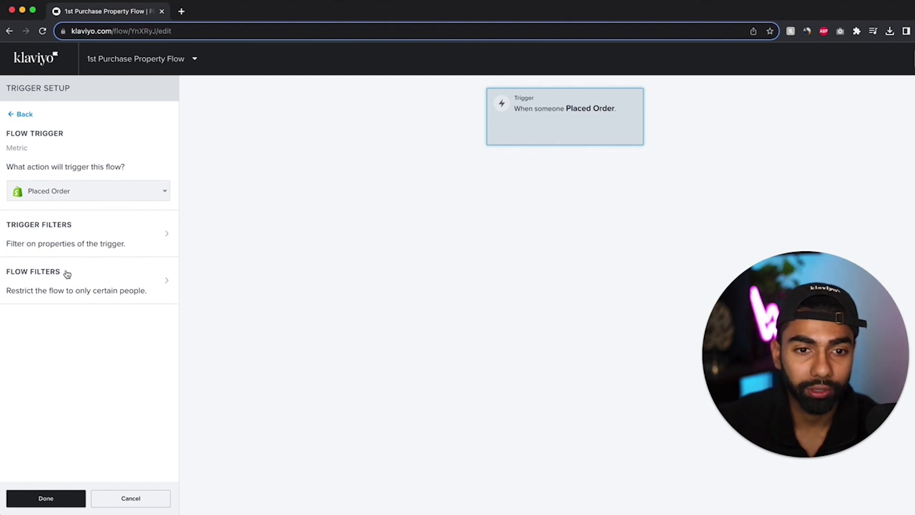
# Add a 'What someone has done' flow filter on Placed Order
pyautogui.click(97, 280)
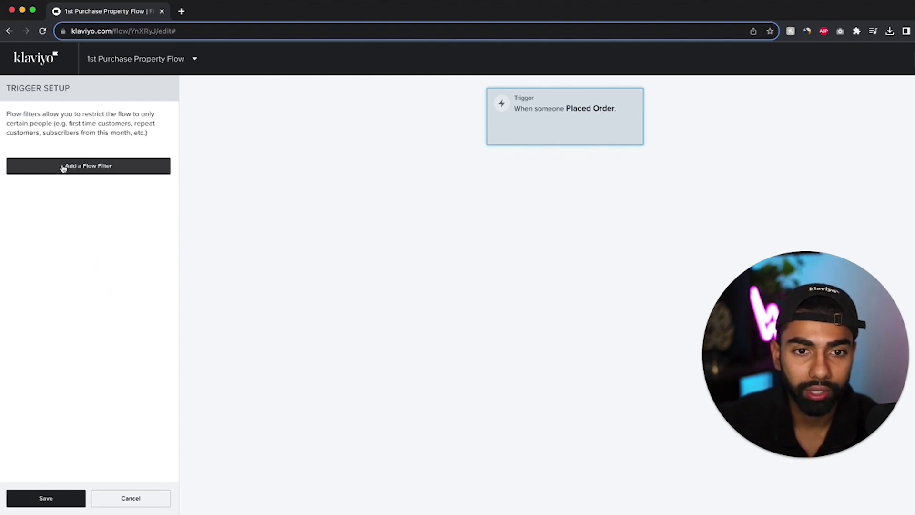
pyautogui.click(119, 167)
pyautogui.click(50, 161)
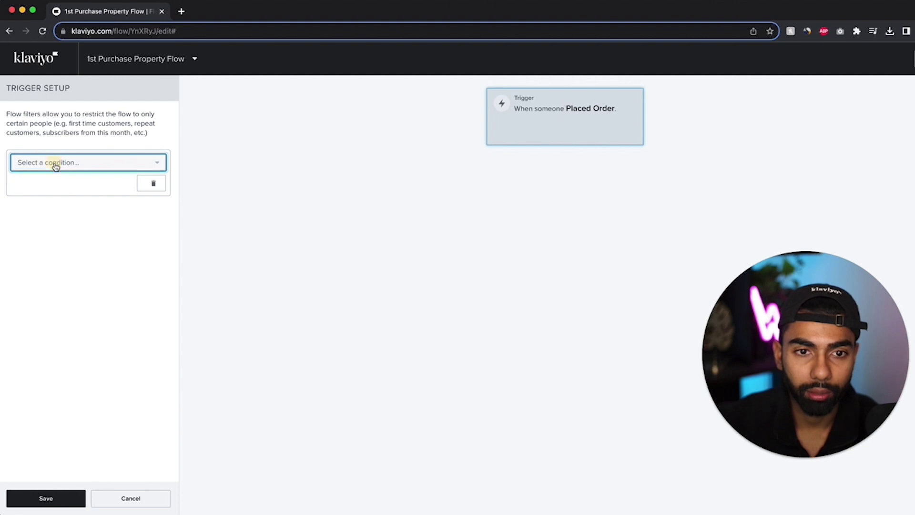
pyautogui.click(54, 163)
pyautogui.click(87, 182)
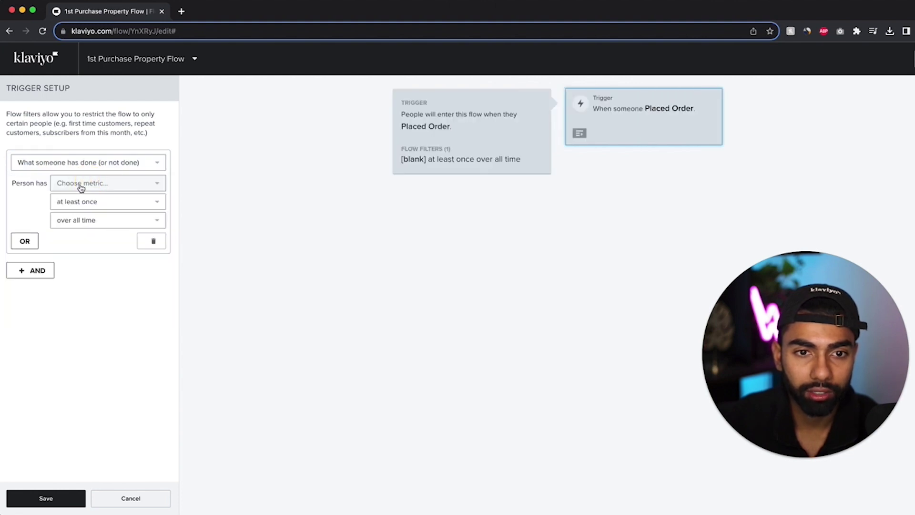
pyautogui.click(79, 184)
pyautogui.click(89, 208)
pyautogui.write('pla')
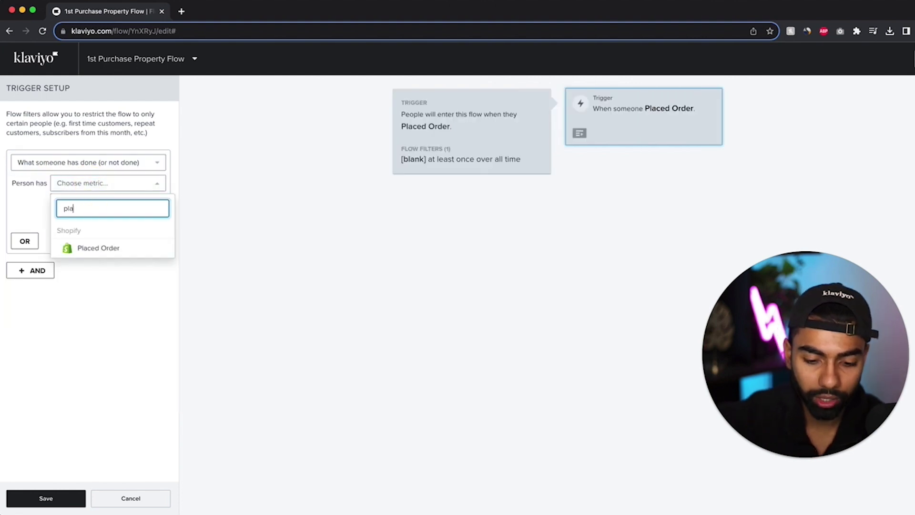
pyautogui.press('Return')
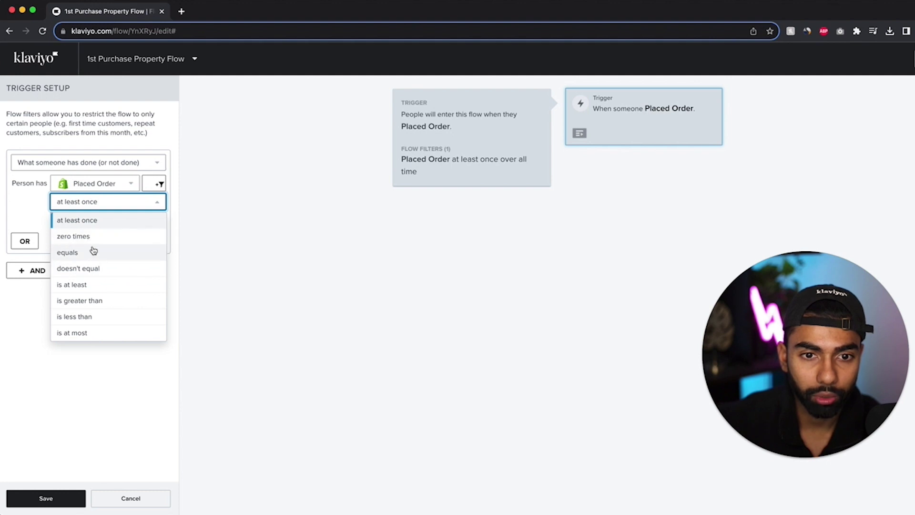
# Require a Placed Order count of 1 over all time, then add an Update Profile Property step
pyautogui.click(88, 251)
pyautogui.press('Tab')
pyautogui.write('1')
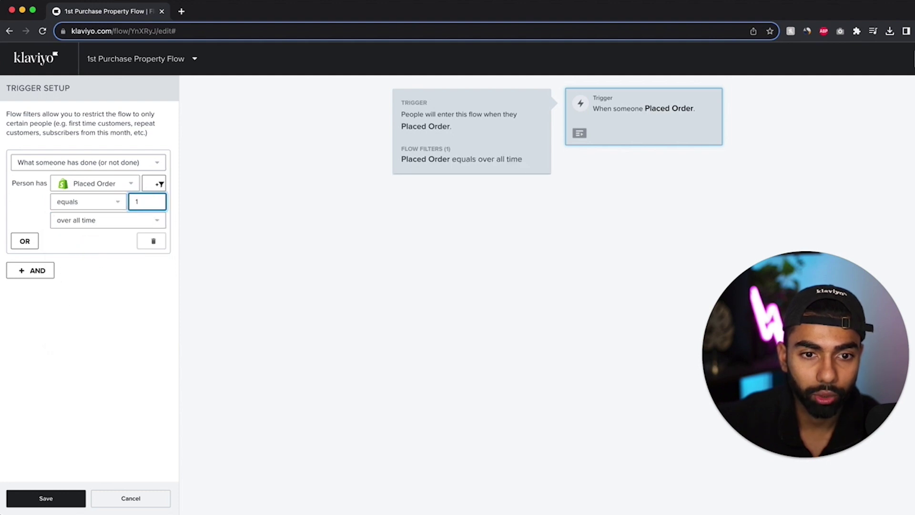
pyautogui.click(47, 498)
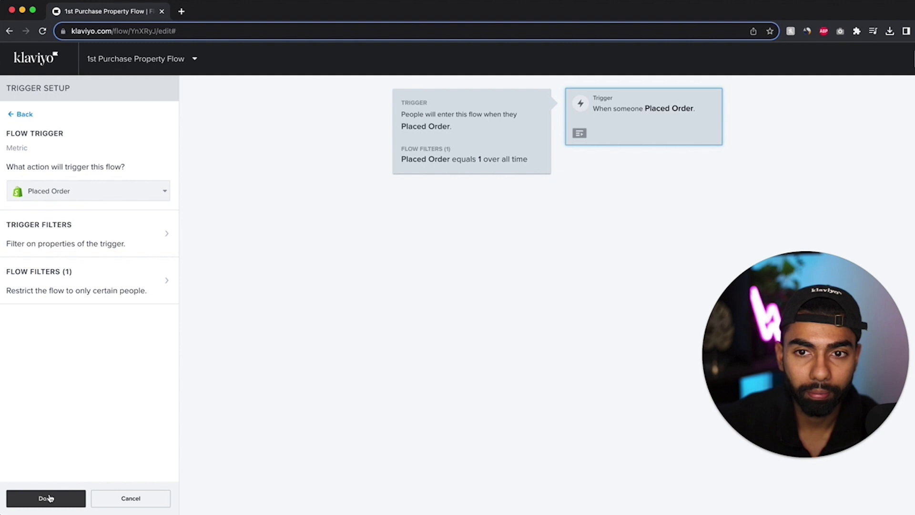
pyautogui.click(44, 503)
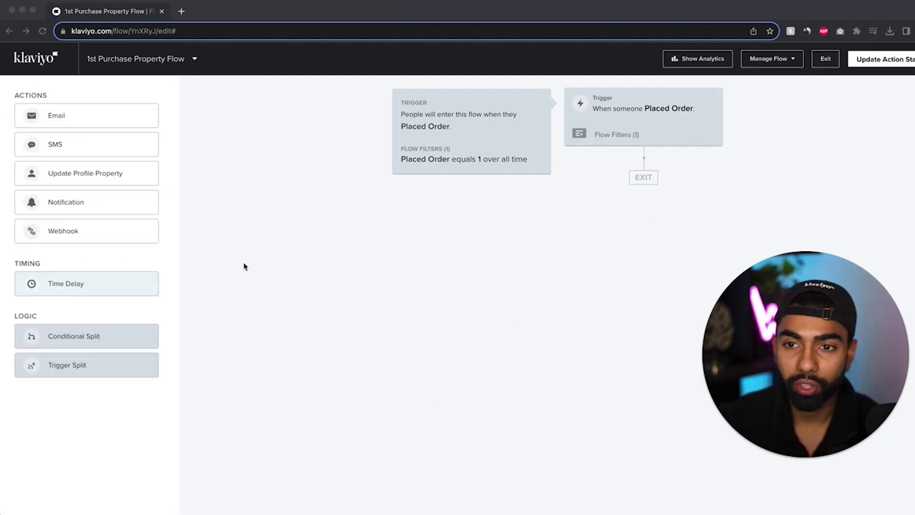
pyautogui.click(88, 179)
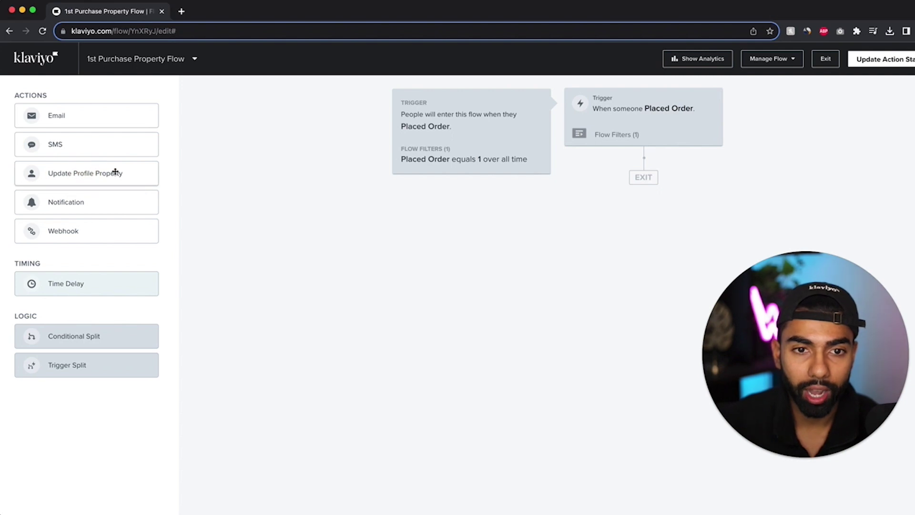
pyautogui.moveTo(77, 172); pyautogui.dragTo(647, 174)
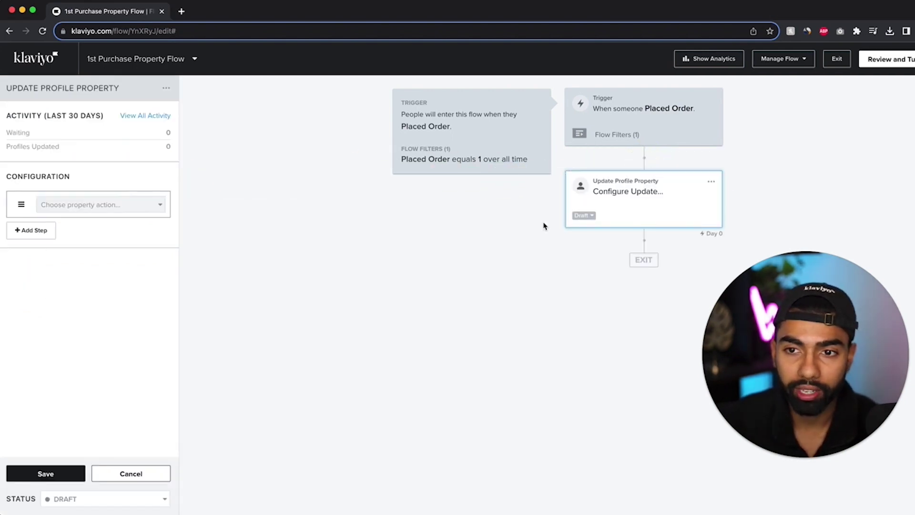
# Create a new Date property '1st Purchase Date' set to the current date when reached
pyautogui.click(69, 205)
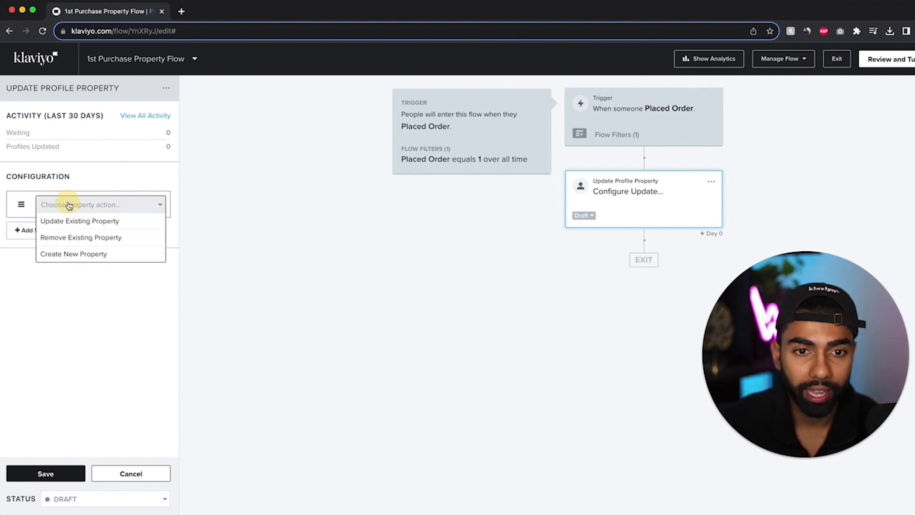
pyautogui.click(69, 253)
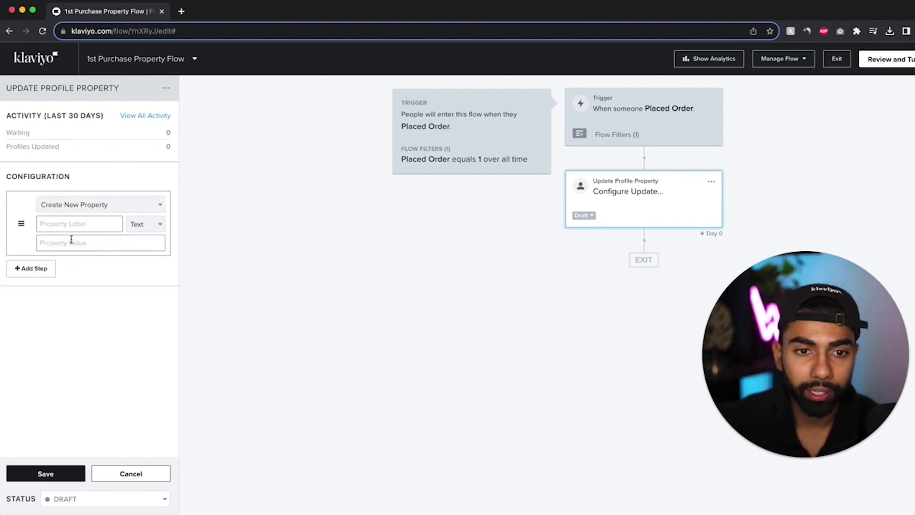
pyautogui.click(59, 222)
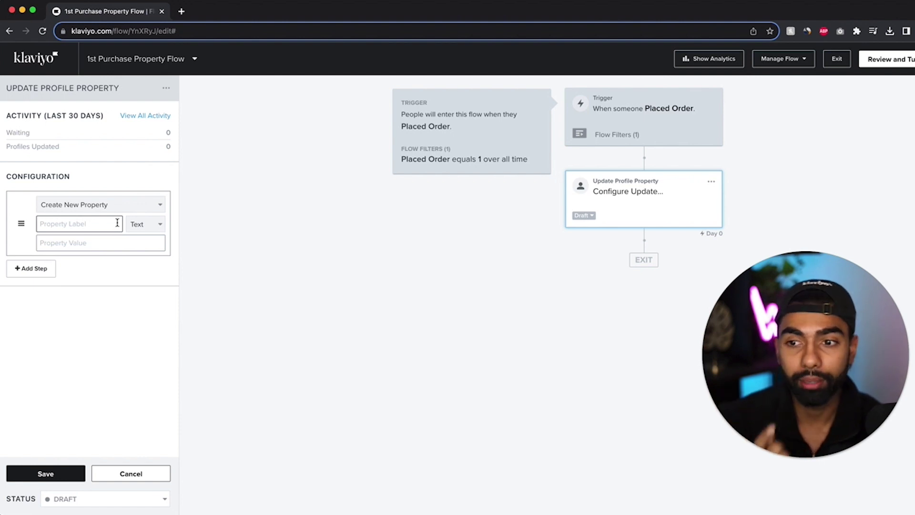
pyautogui.write('1st Purchase Date')
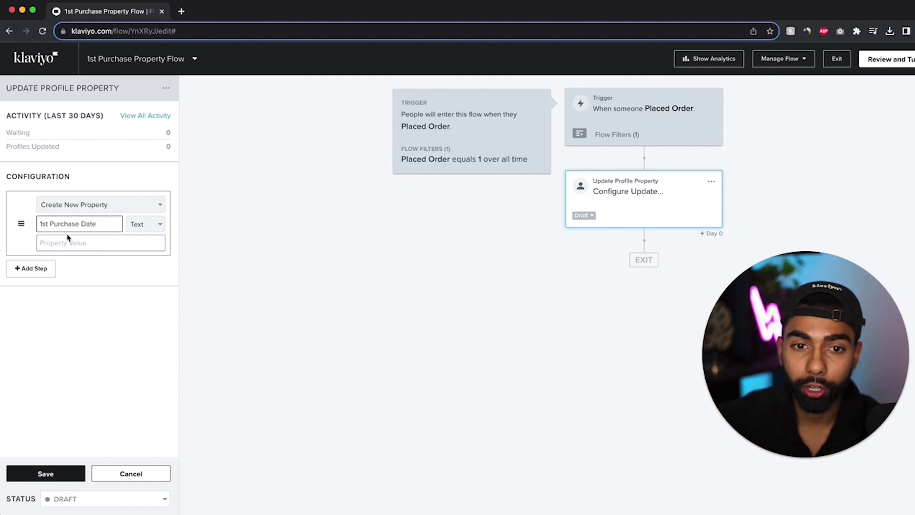
pyautogui.click(157, 226)
pyautogui.click(149, 292)
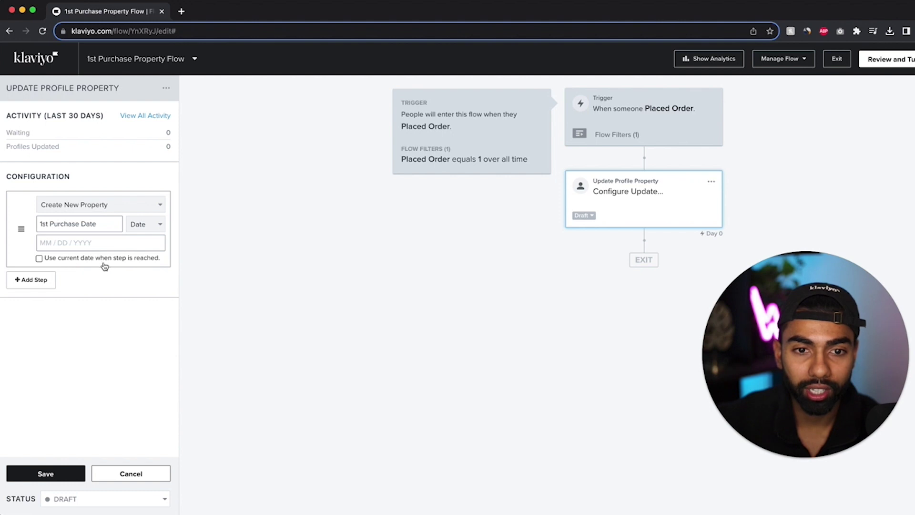
pyautogui.click(127, 262)
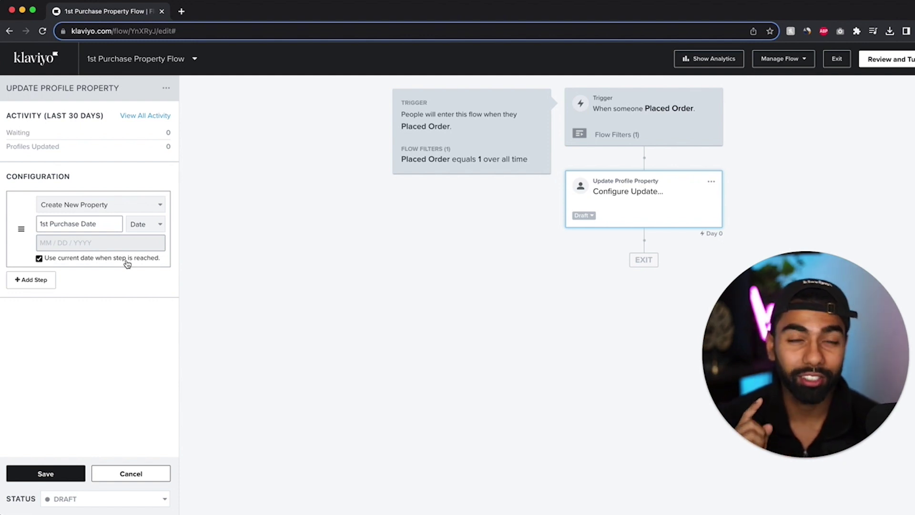
# Save the property update step and exit to the Flows list
pyautogui.click(52, 474)
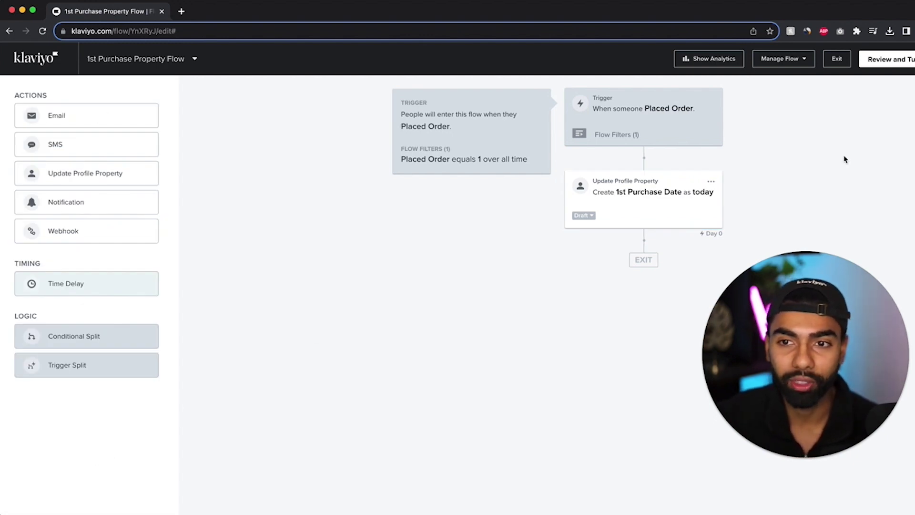
pyautogui.click(842, 60)
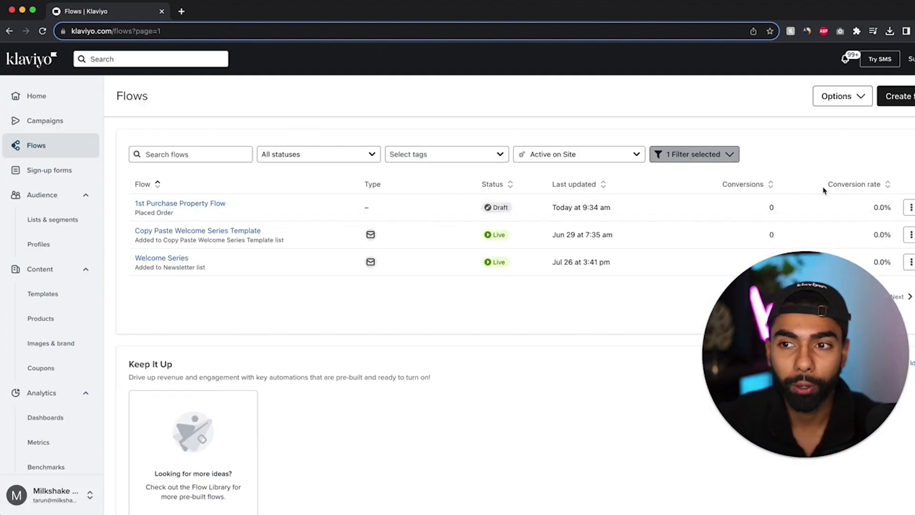
# Create a blank flow from scratch named 'Purchase Anniversary Flow'
pyautogui.click(896, 100)
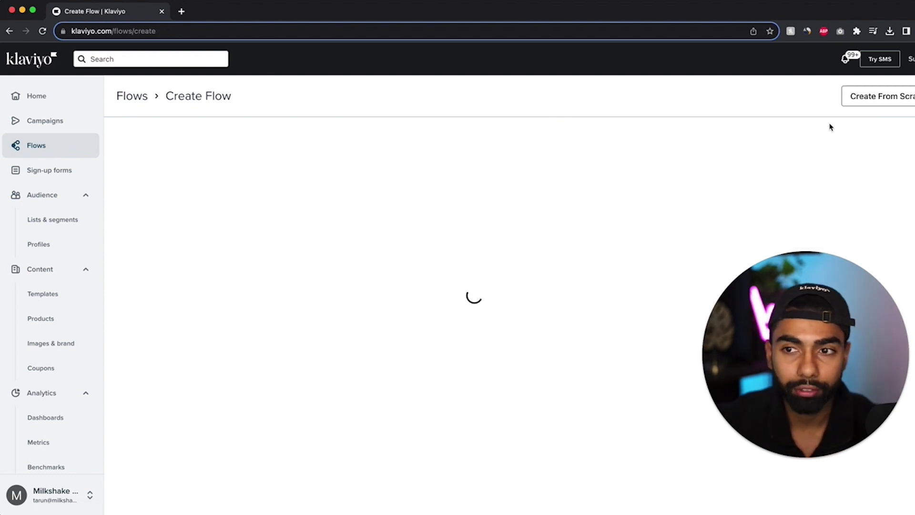
pyautogui.click(865, 96)
pyautogui.click(896, 98)
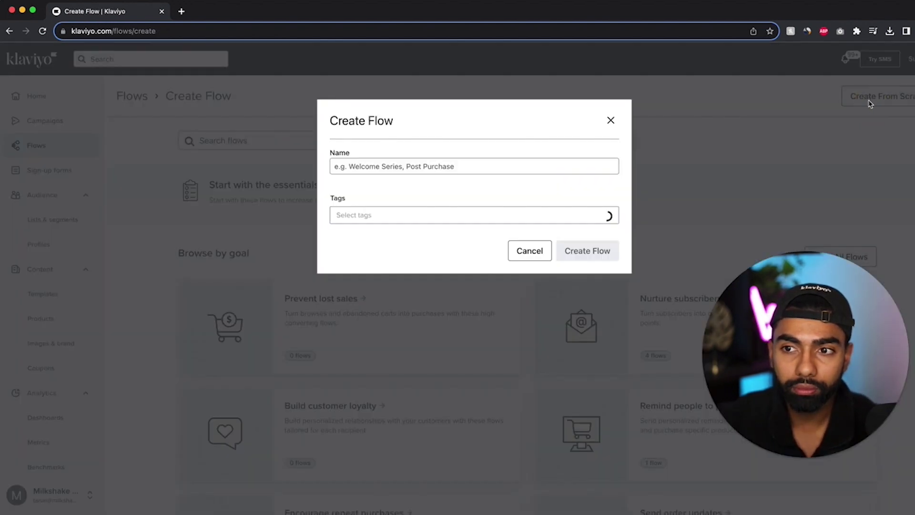
pyautogui.click(437, 167)
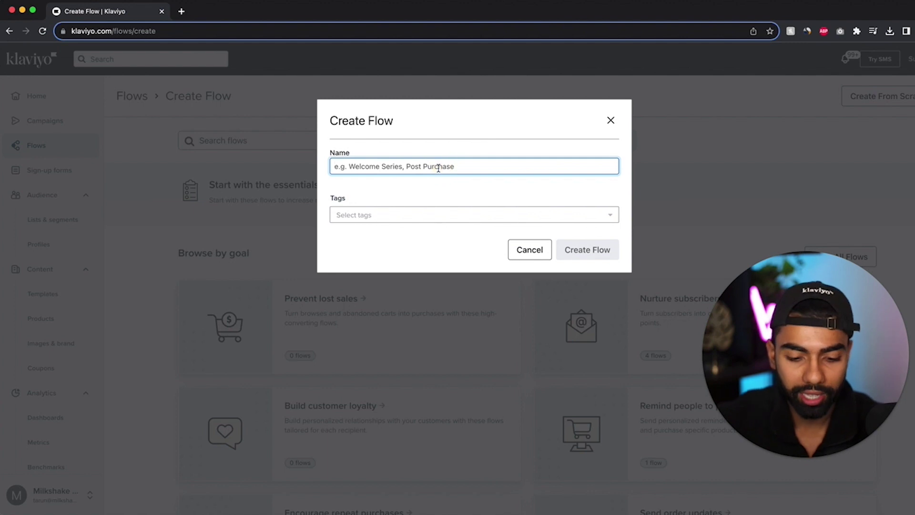
pyautogui.write('Purchase Anniversary Flow')
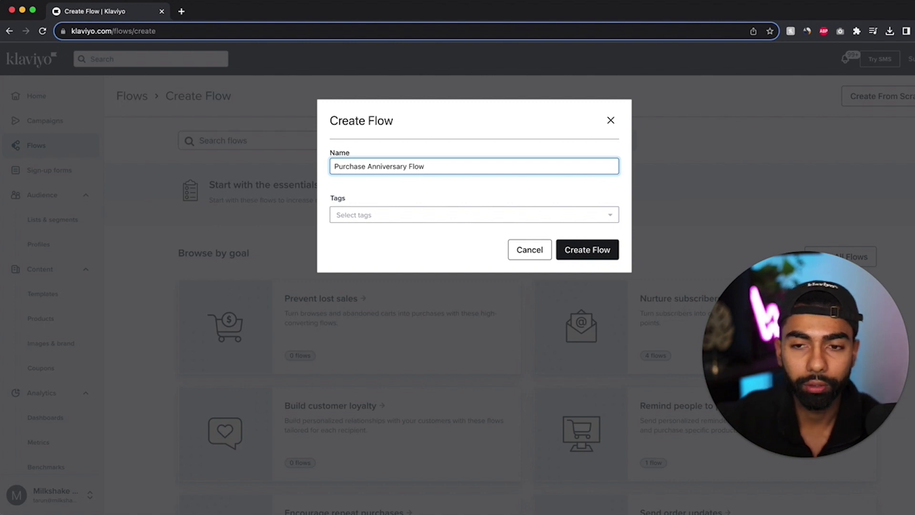
pyautogui.click(601, 250)
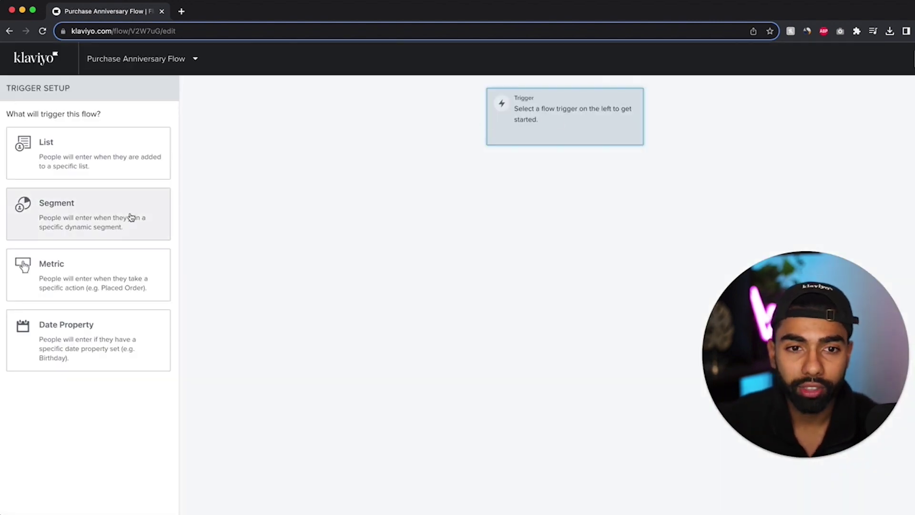
# Use the 1st Purchase Date date property as the trigger, starting on that date at 12:00pm
pyautogui.moveTo(97, 336); pyautogui.dragTo(450, 214)
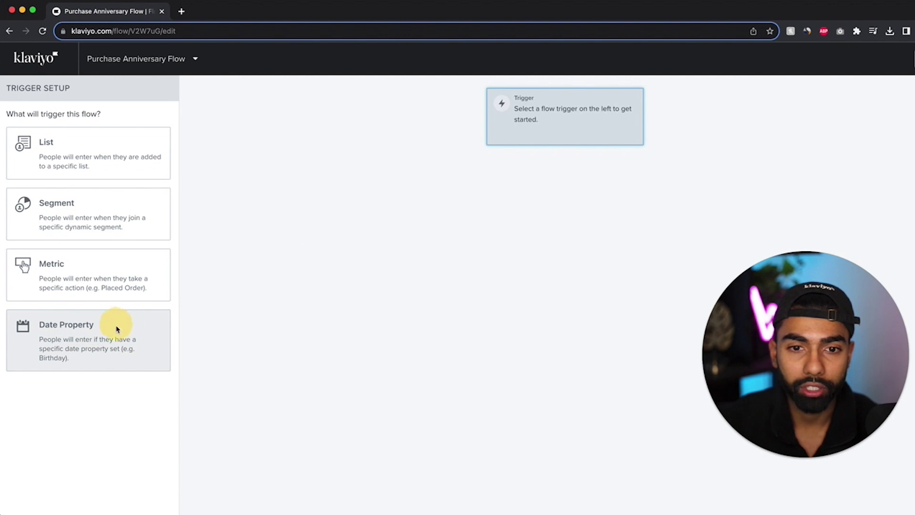
pyautogui.click(116, 328)
pyautogui.click(43, 190)
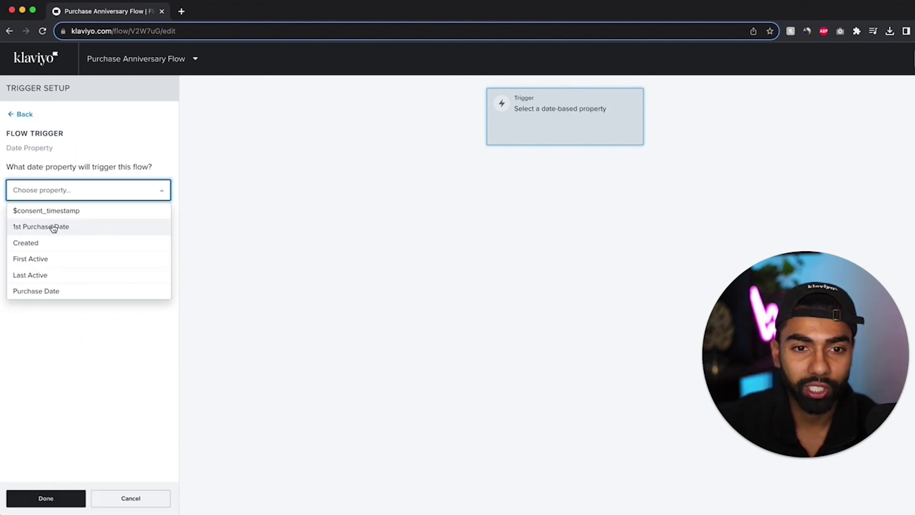
pyautogui.click(117, 232)
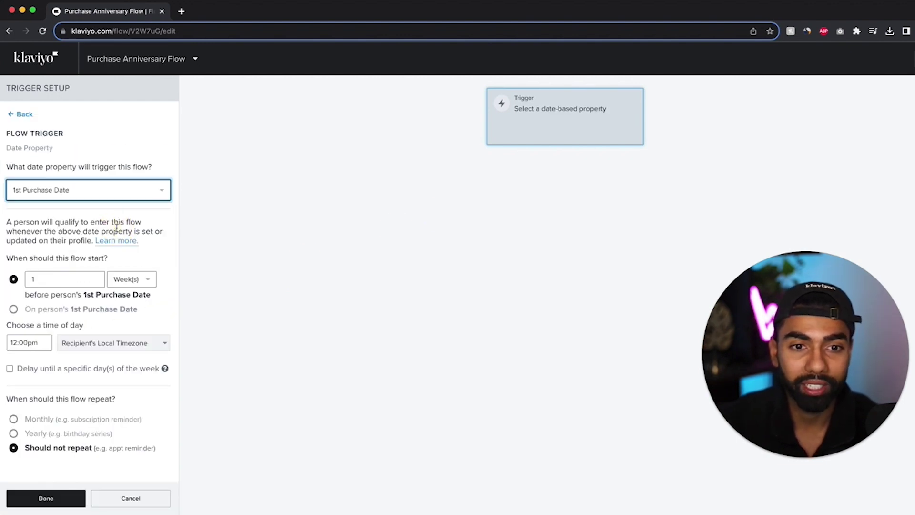
pyautogui.scroll(-1, 121, 257)
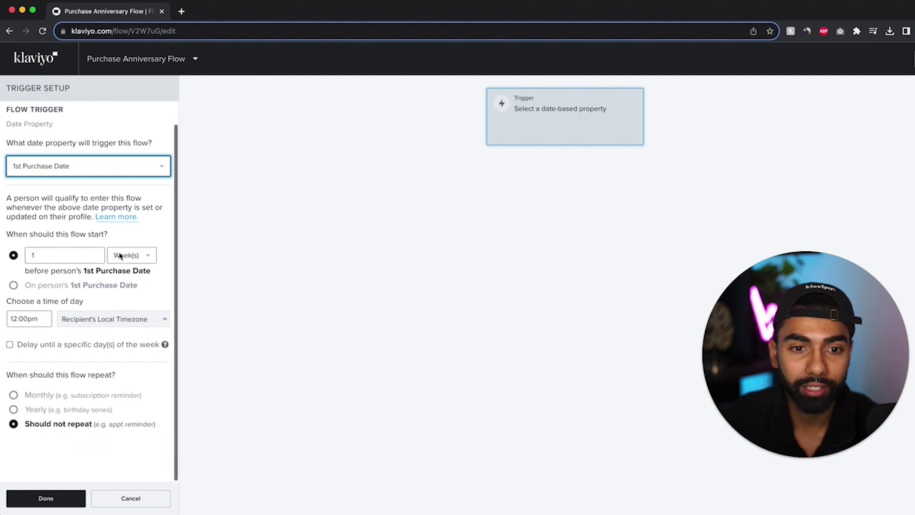
pyautogui.click(29, 286)
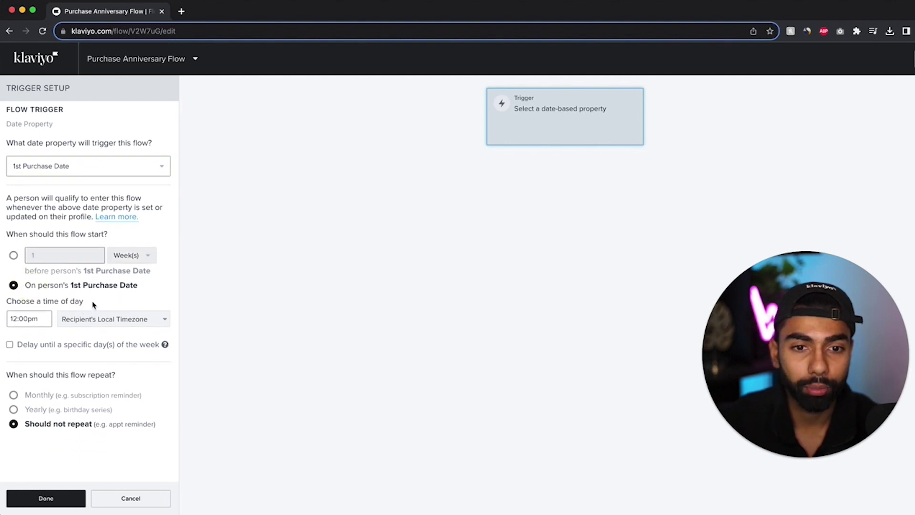
pyautogui.moveTo(15, 319); pyautogui.dragTo(57, 324)
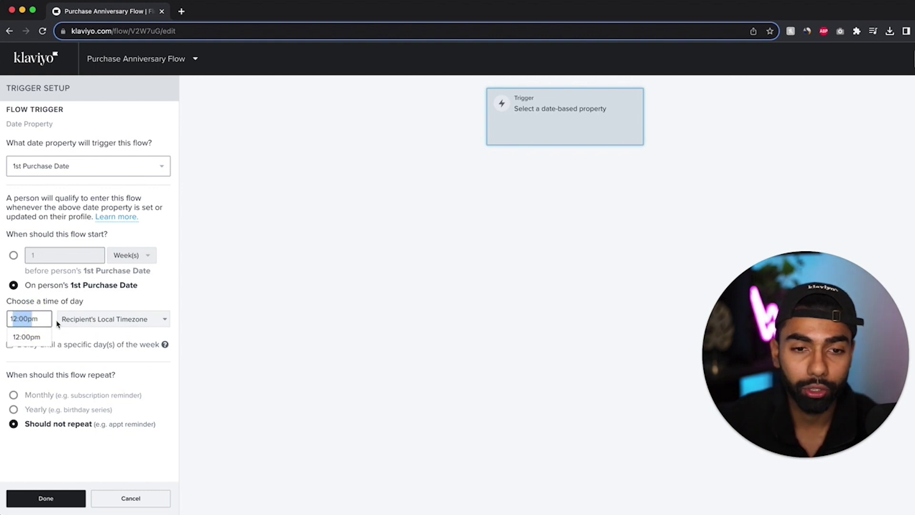
pyautogui.click(257, 303)
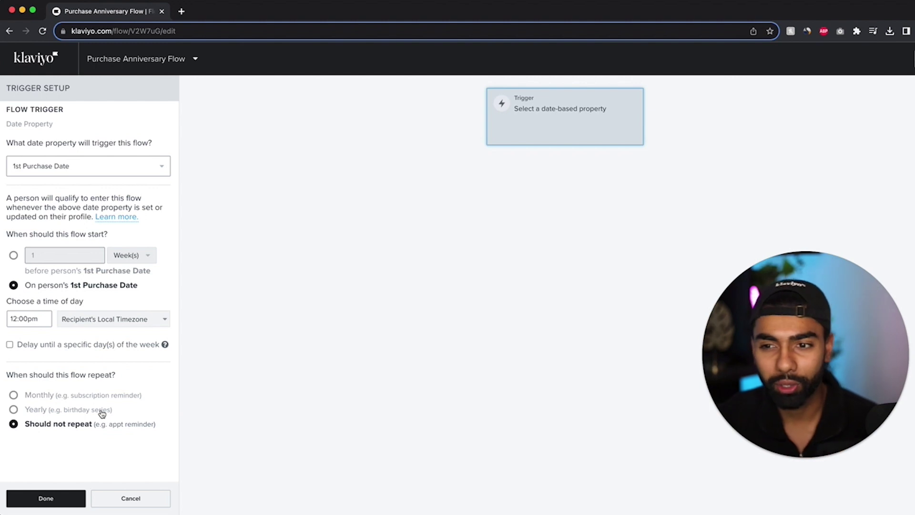
pyautogui.click(61, 497)
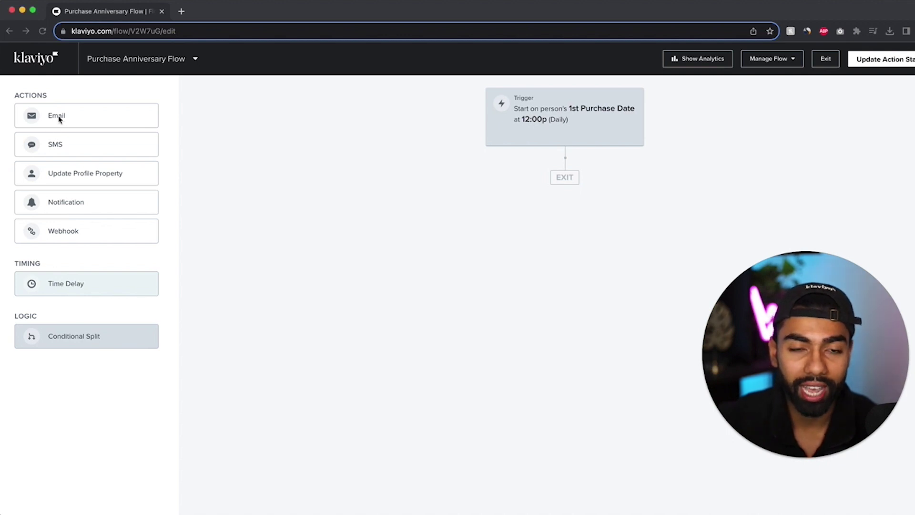
# Place an Email #1 step below the trigger and open its content setup
pyautogui.moveTo(47, 114); pyautogui.dragTo(557, 167)
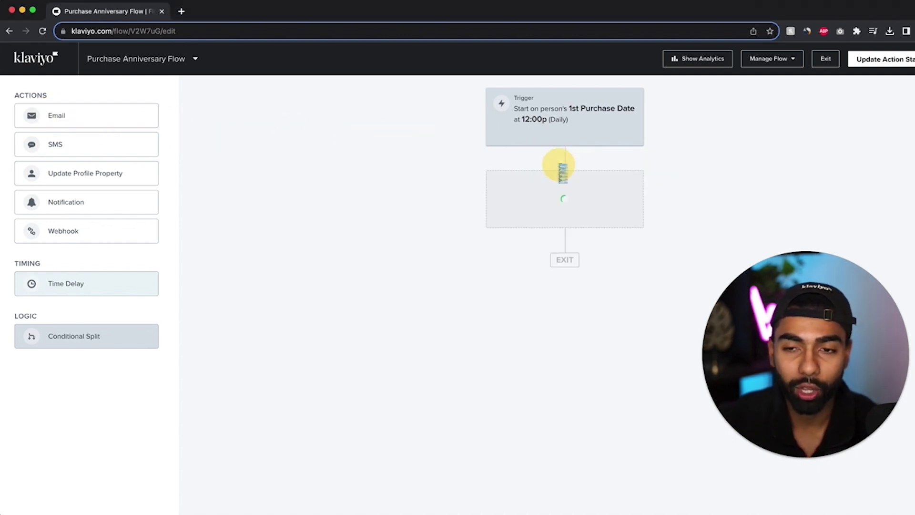
pyautogui.click(554, 206)
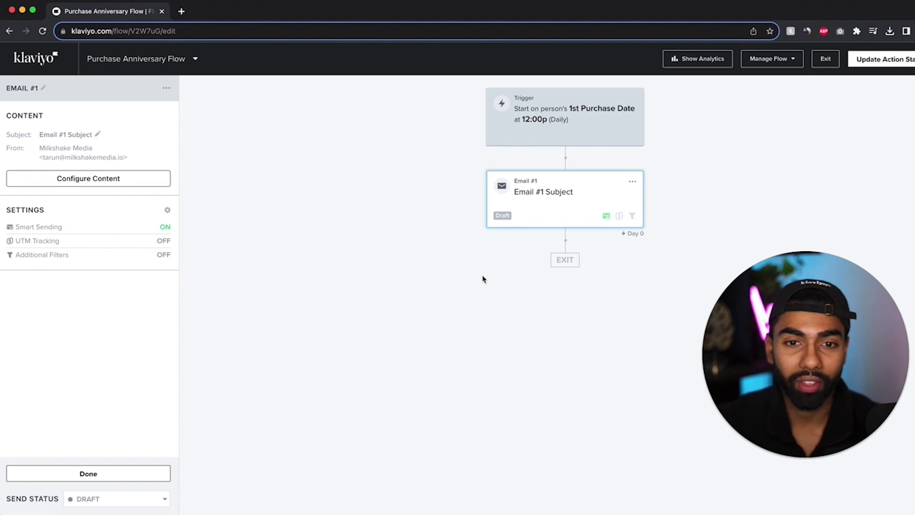
pyautogui.click(521, 200)
pyautogui.click(591, 205)
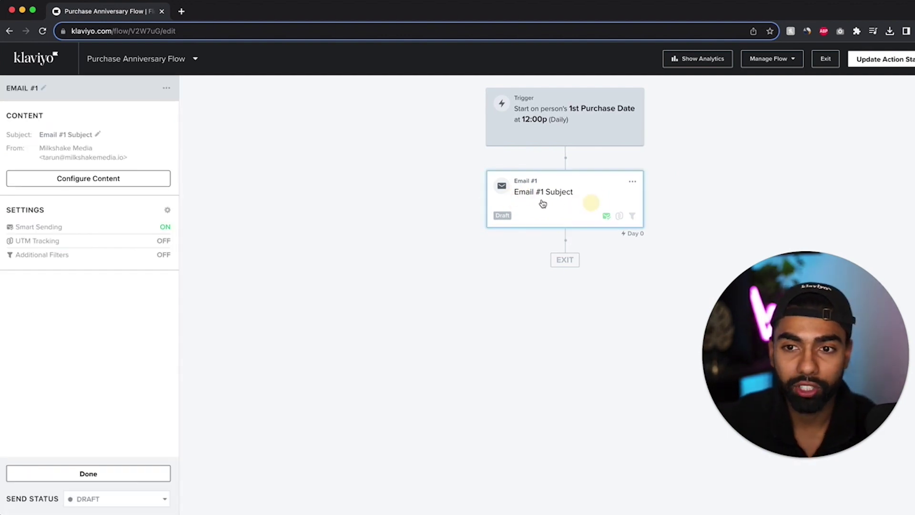
pyautogui.click(108, 186)
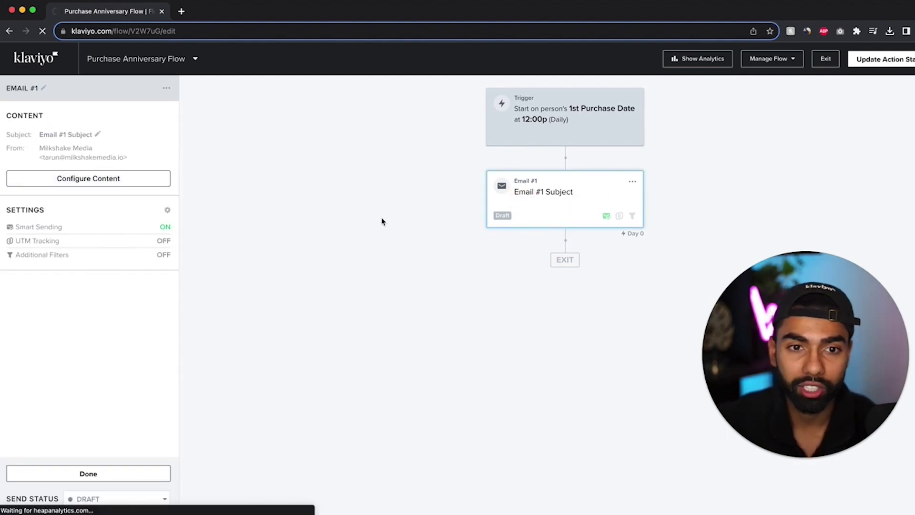